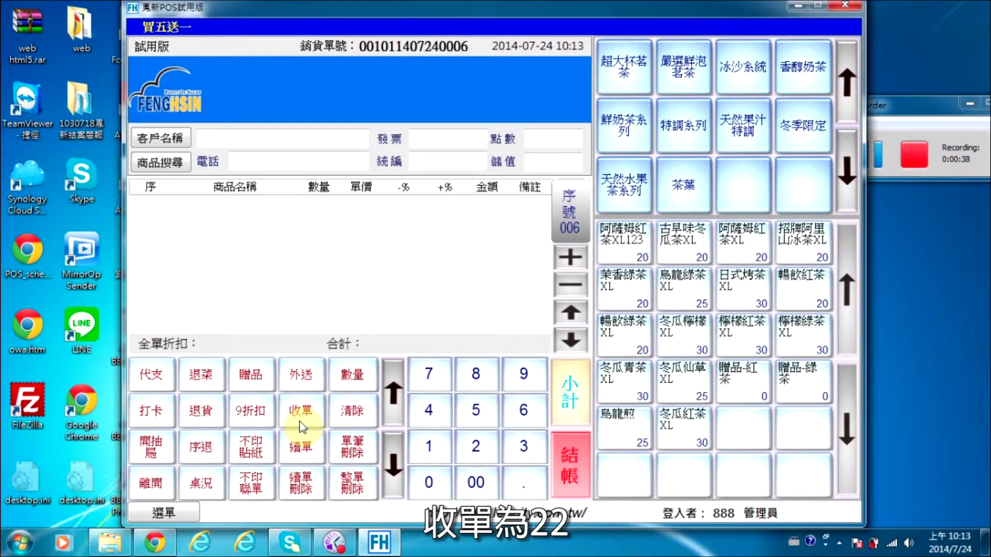
Step: Switch to the POS back office in Chrome and examine the 排序 values of the 數量, 清除, 外送 and 收單 function buttons
click(154, 543)
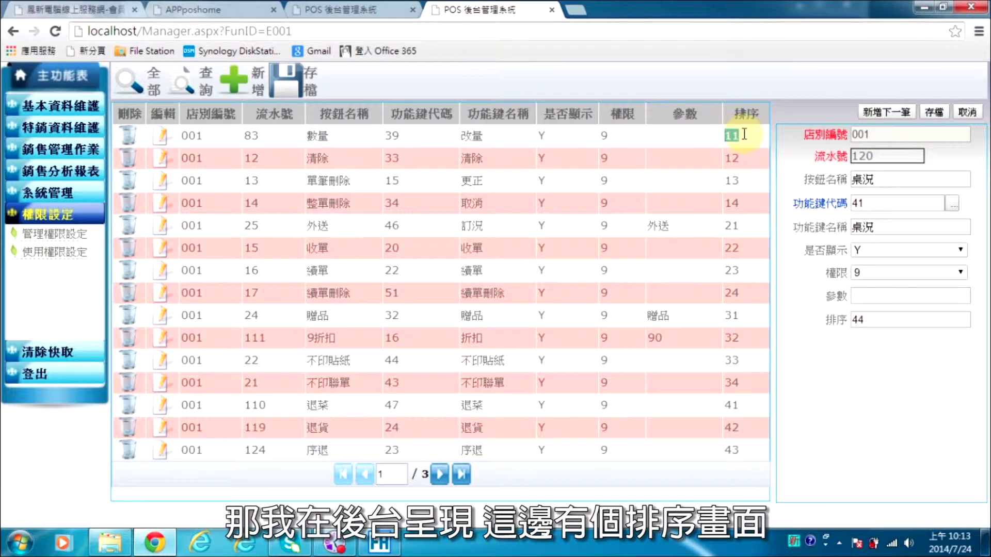
click(744, 135)
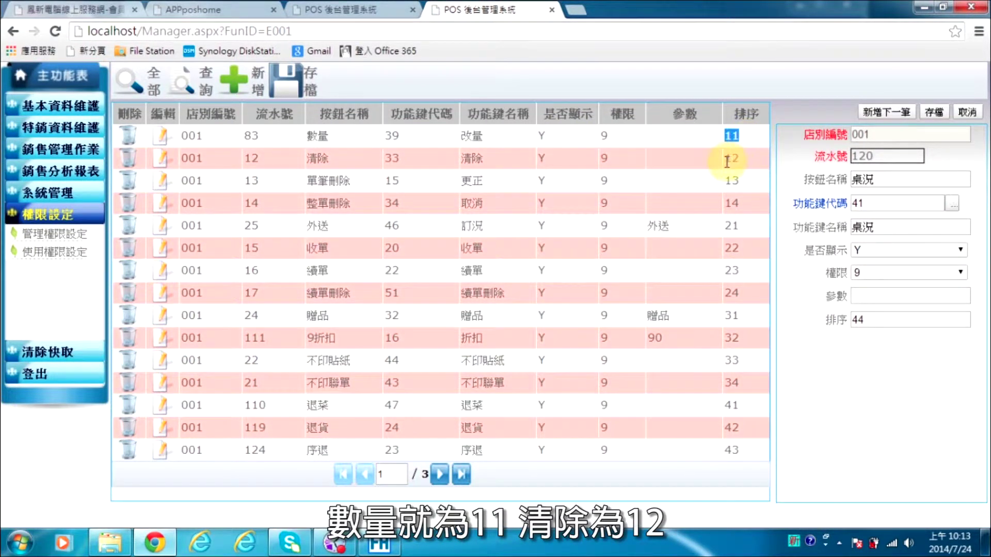
drag(309, 228, 743, 223)
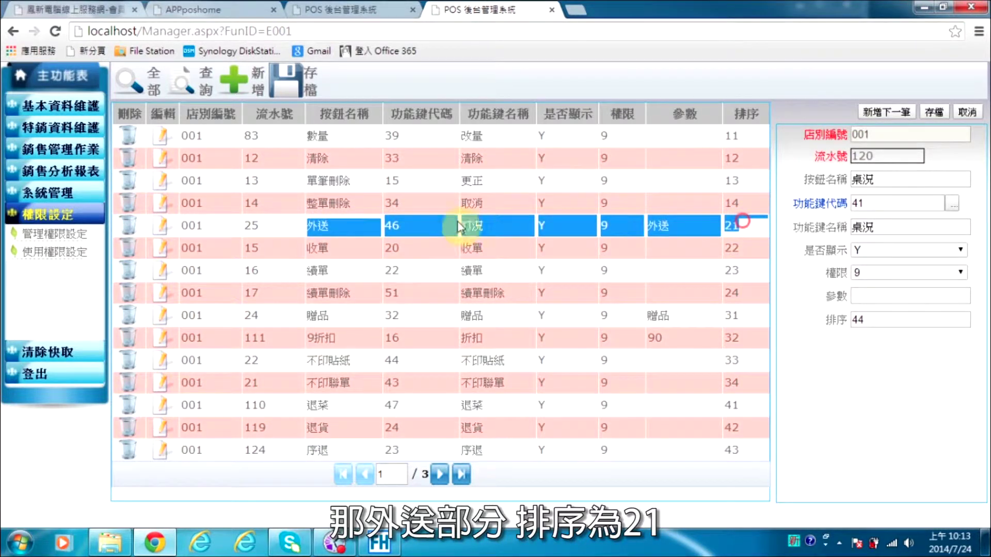
click(726, 244)
triple_click(743, 242)
click(749, 251)
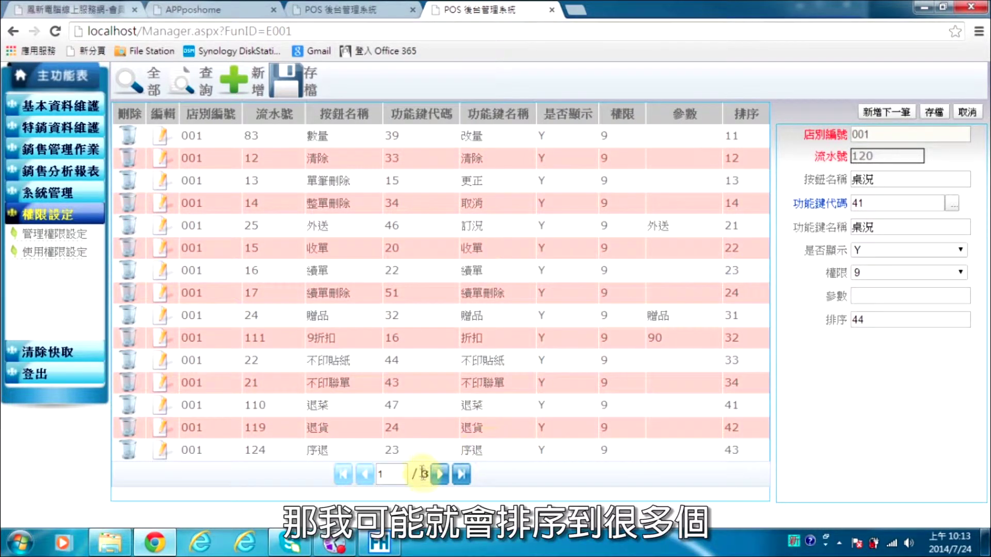
Step: Edit button record 209 on the third page of the list and assign it function code 101, 整單折扣
click(441, 473)
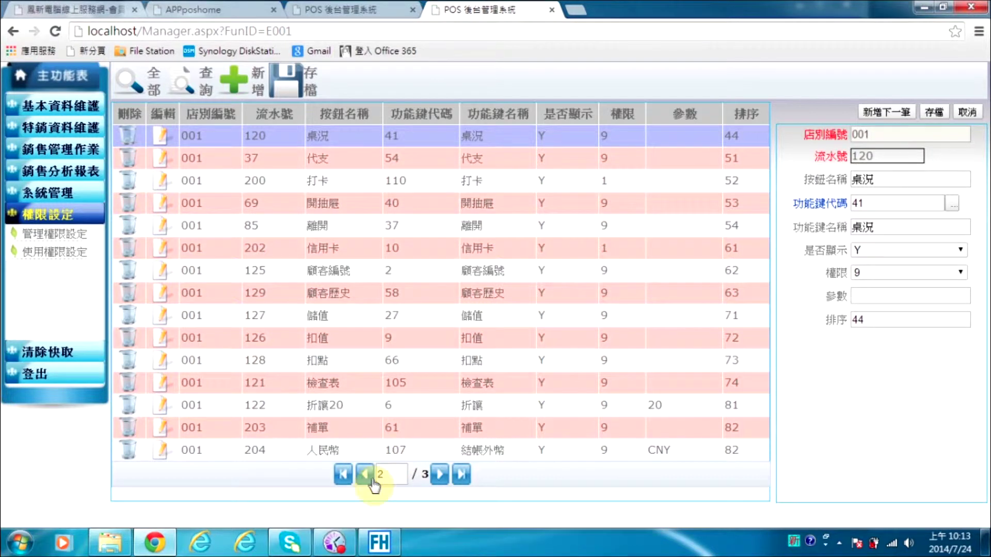
click(438, 476)
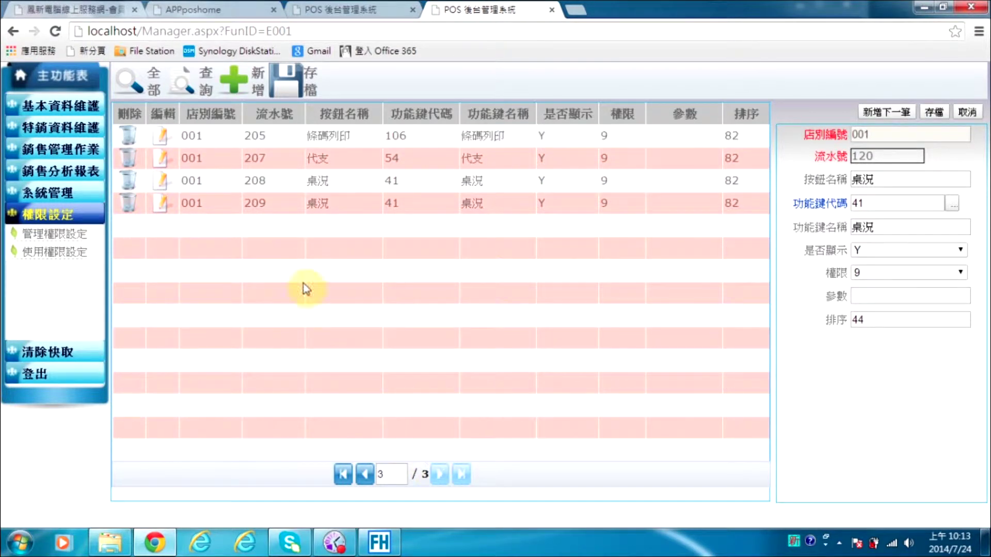
click(155, 210)
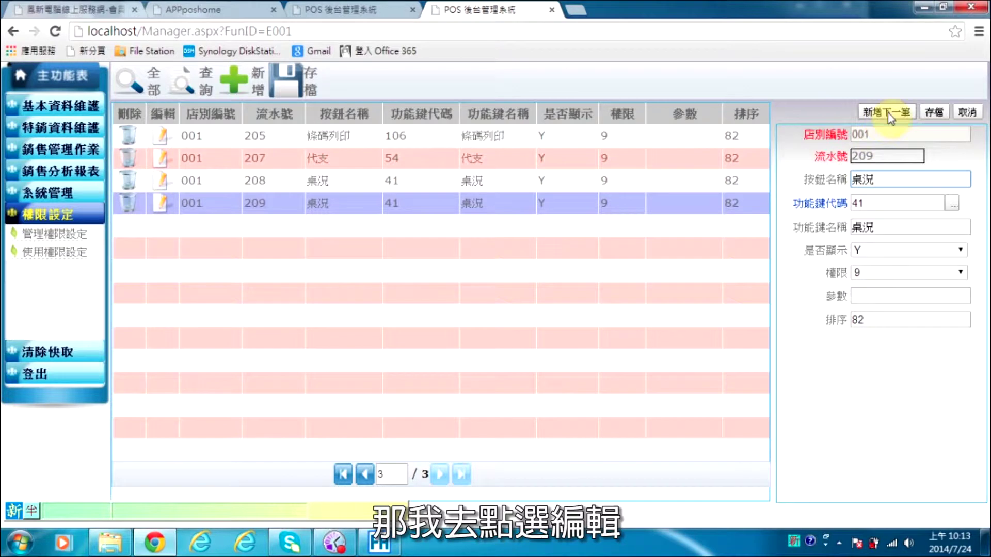
click(953, 204)
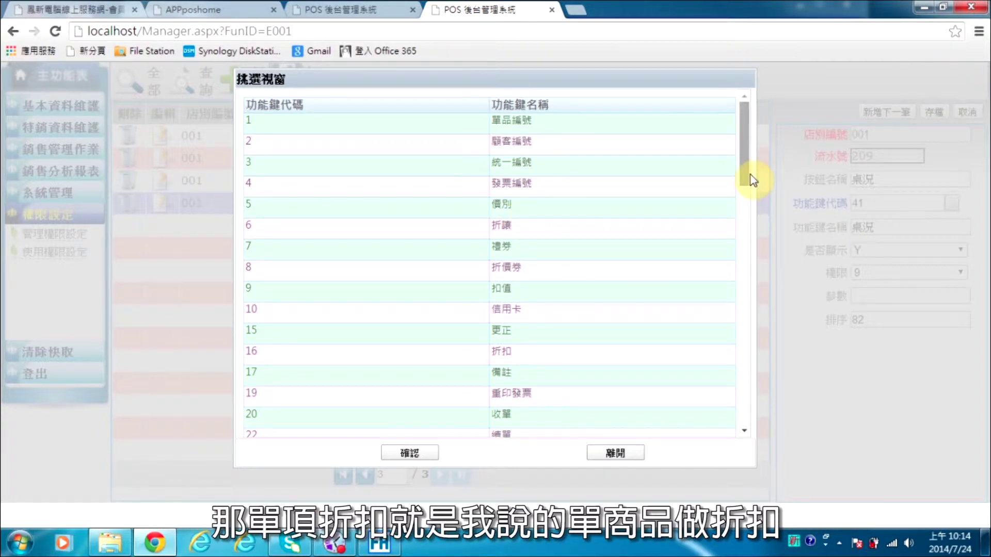
click(522, 354)
drag(737, 151, 752, 356)
click(558, 368)
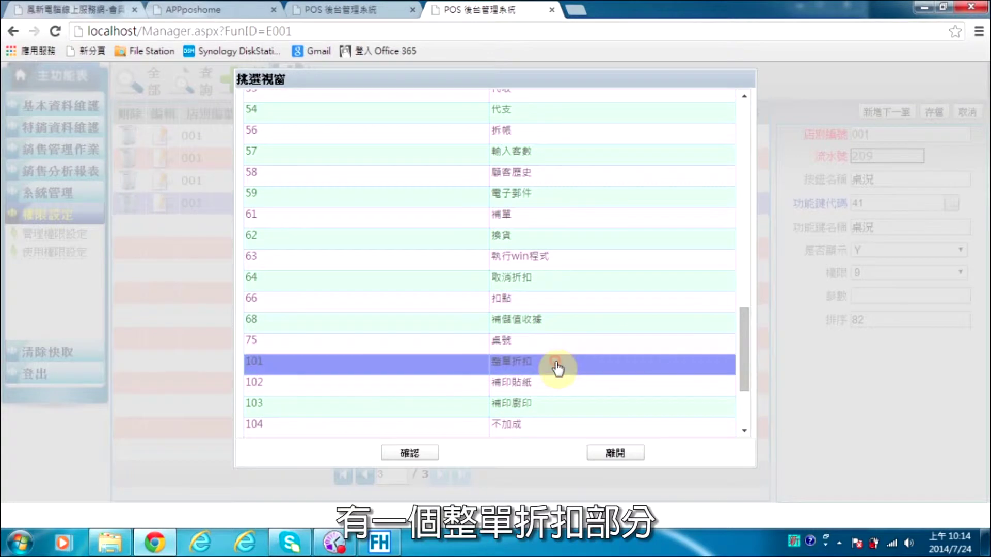
click(410, 453)
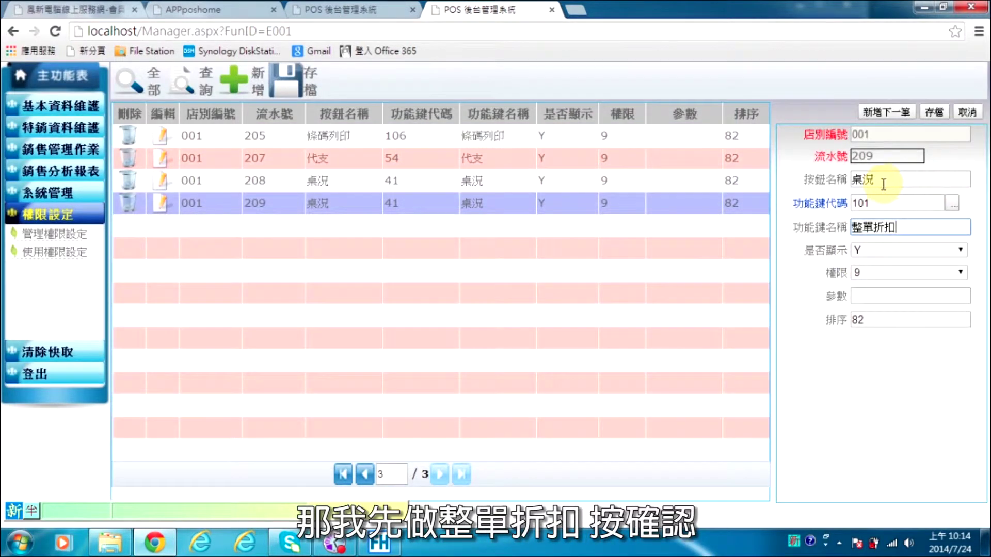
Step: Name the record's button 9折, set its 參數 to 90 and save the record
double_click(878, 180)
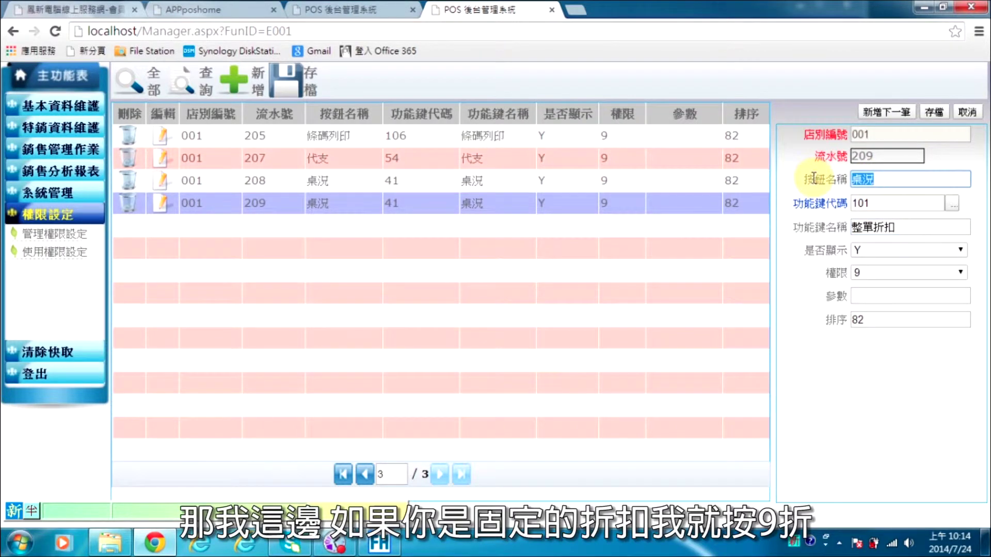
text(9折)
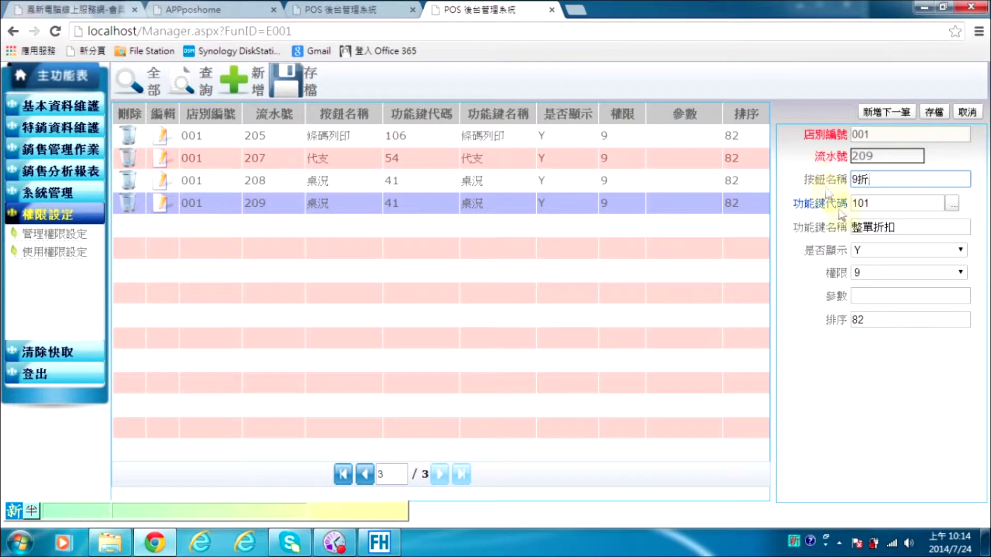
click(871, 295)
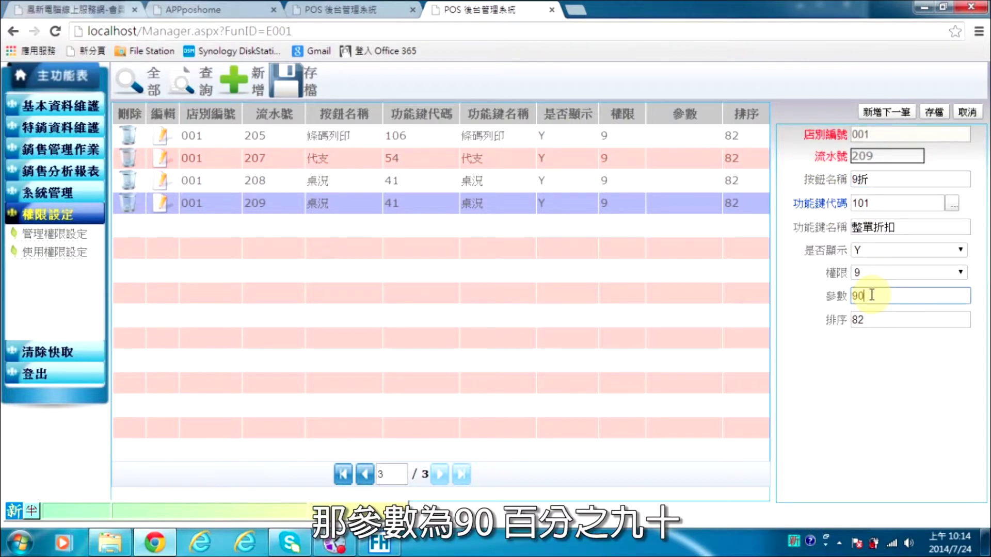
click(934, 112)
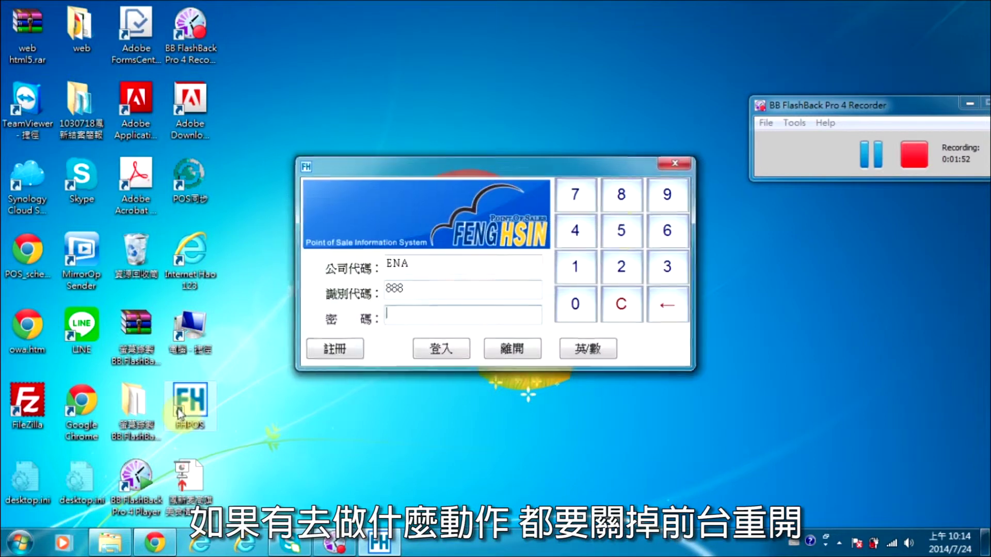
Step: Log in to the restarted POS front end by entering the account password
click(619, 195)
click(619, 196)
click(619, 195)
click(433, 350)
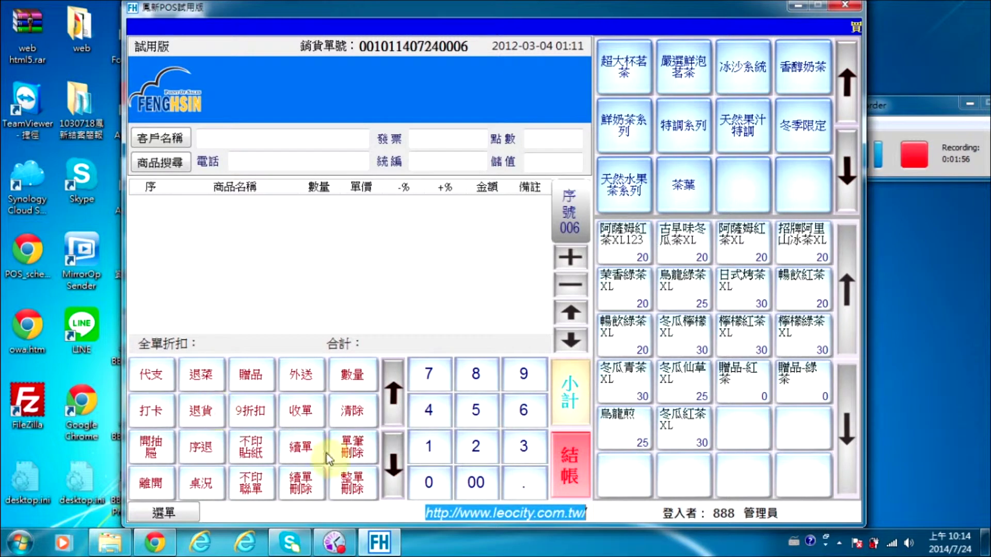
Step: Bring up the second set of function keys and add three 冬瓜紅茶XL items to the order without remarks
click(393, 464)
click(201, 410)
click(678, 436)
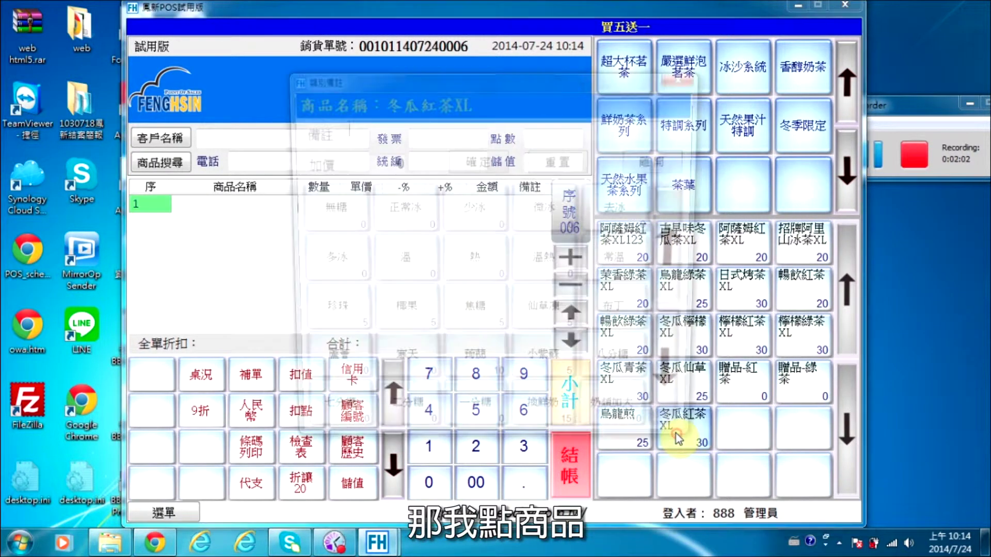
click(660, 161)
click(686, 428)
click(660, 161)
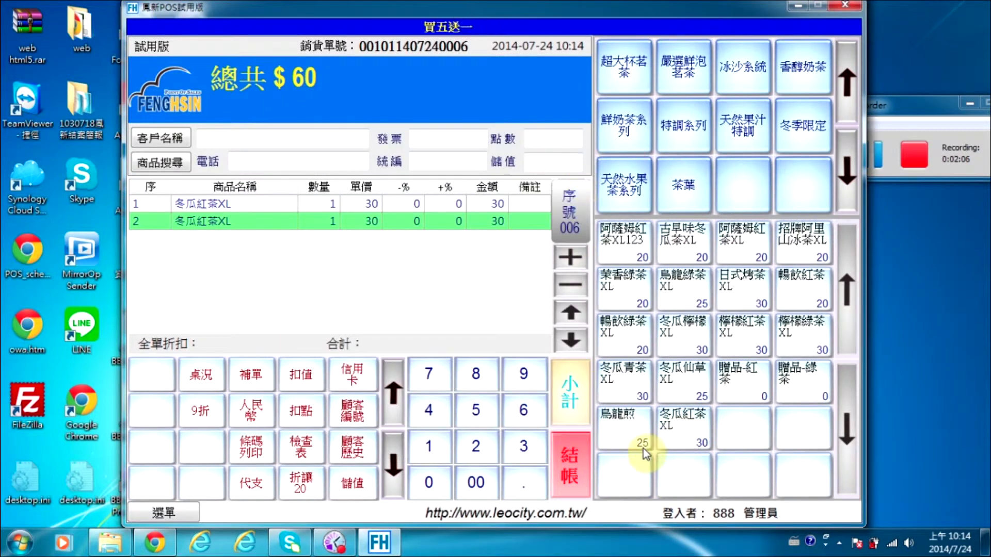
click(676, 429)
click(663, 162)
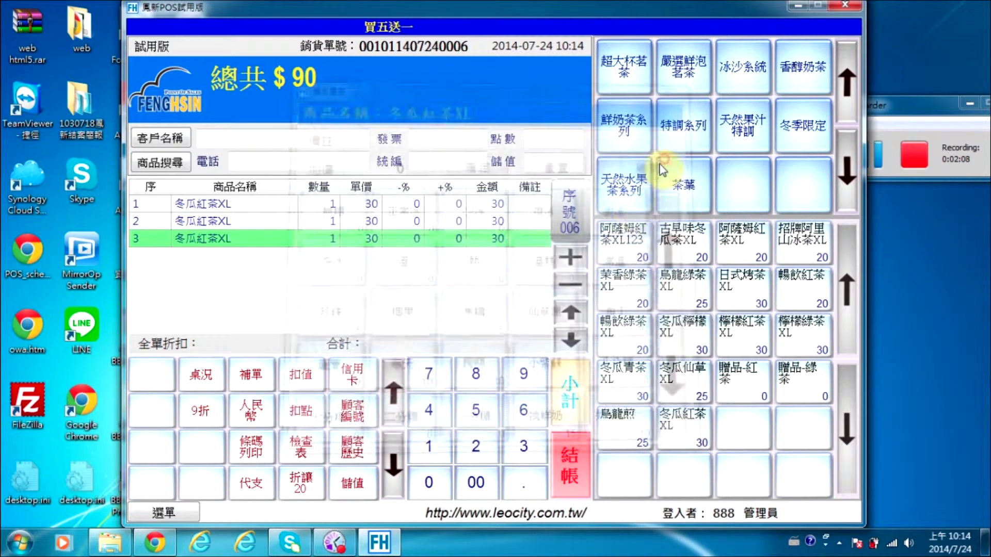
Step: Subtotal the order with the whole-order 9折 discount applied, and delete the entire order
click(588, 398)
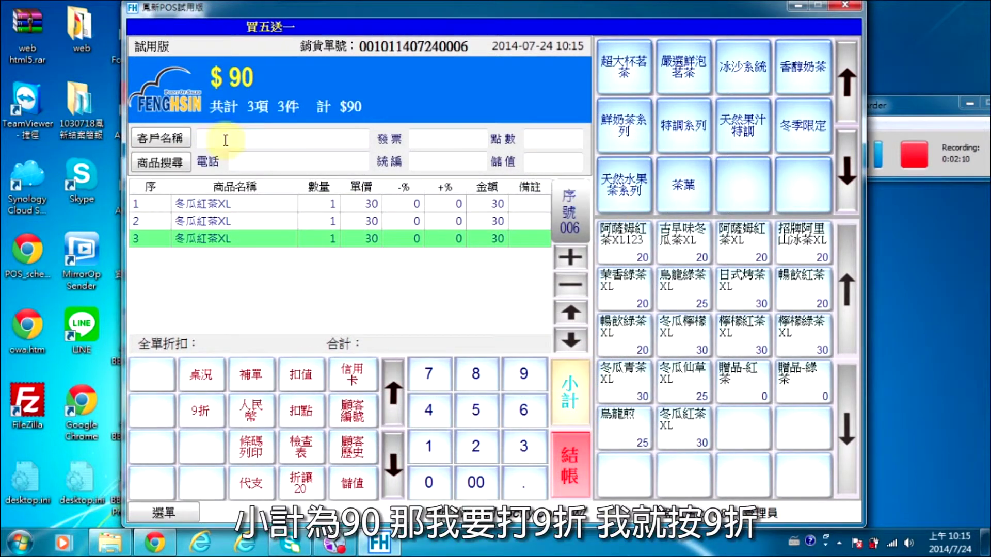
click(195, 411)
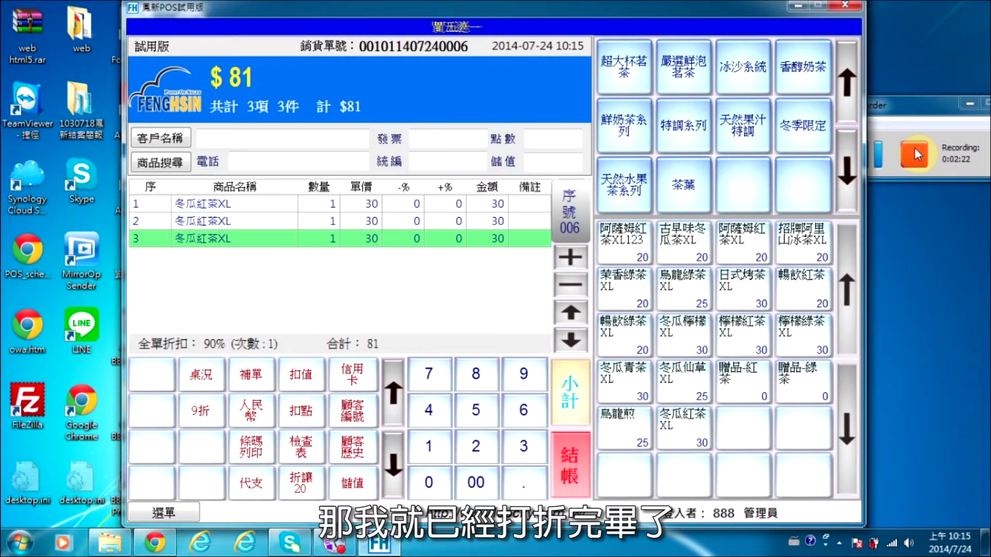
click(393, 394)
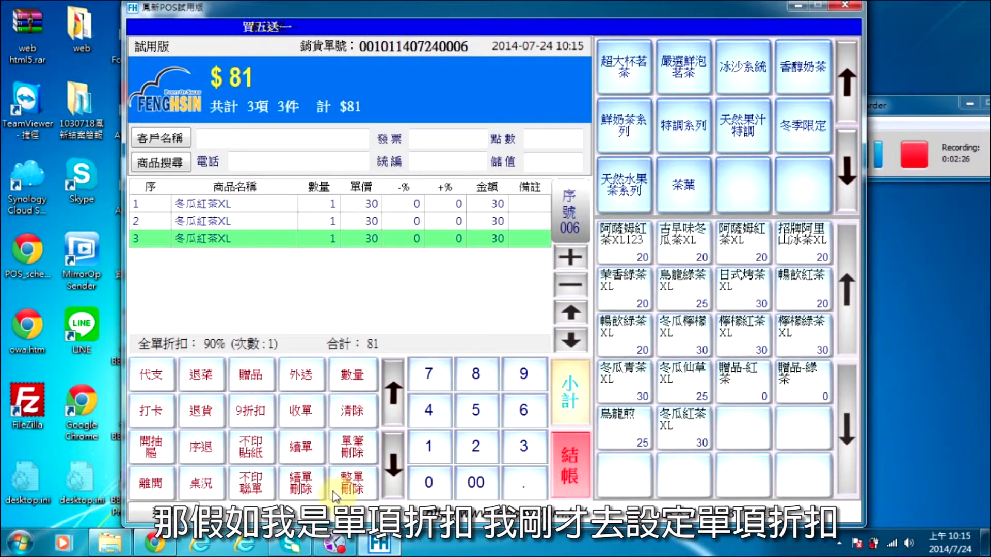
click(343, 481)
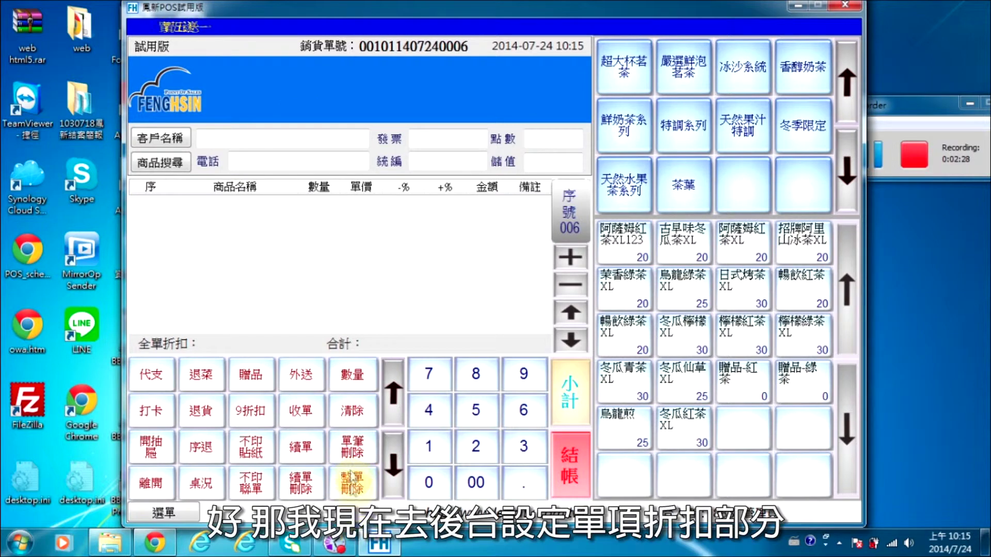
Step: Switch back to the back office in Chrome and start a new button record based on 9折 with function code 16, 折扣
click(156, 542)
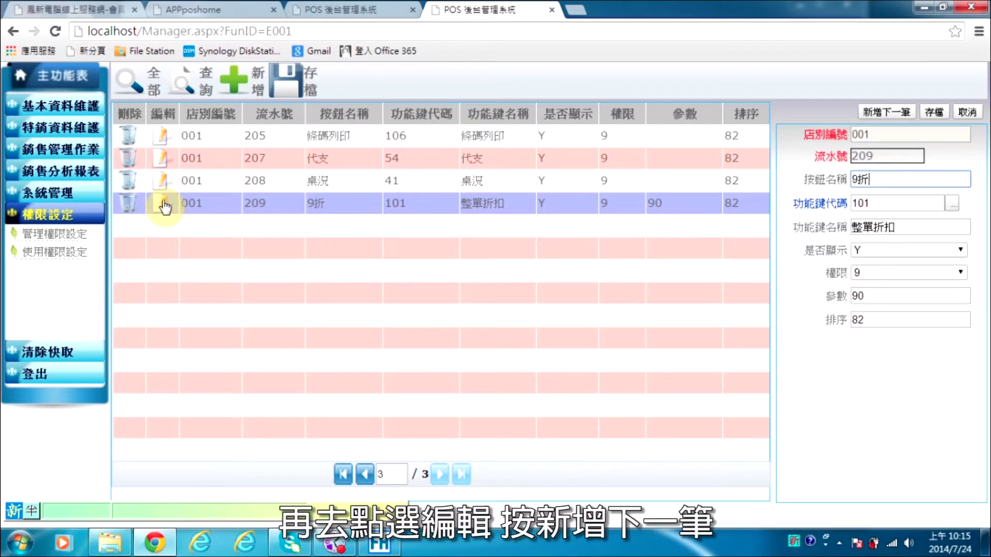
click(895, 113)
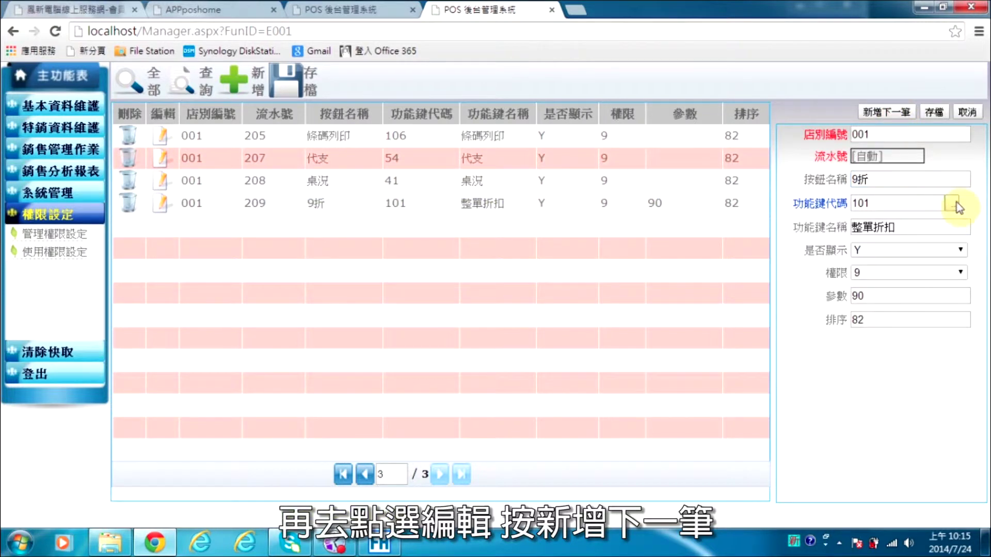
click(954, 205)
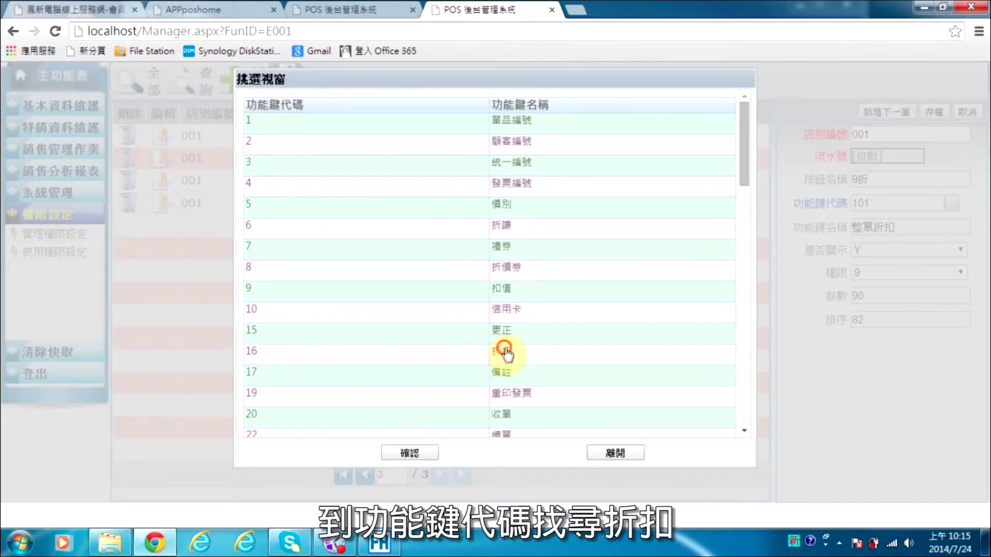
click(504, 353)
click(408, 453)
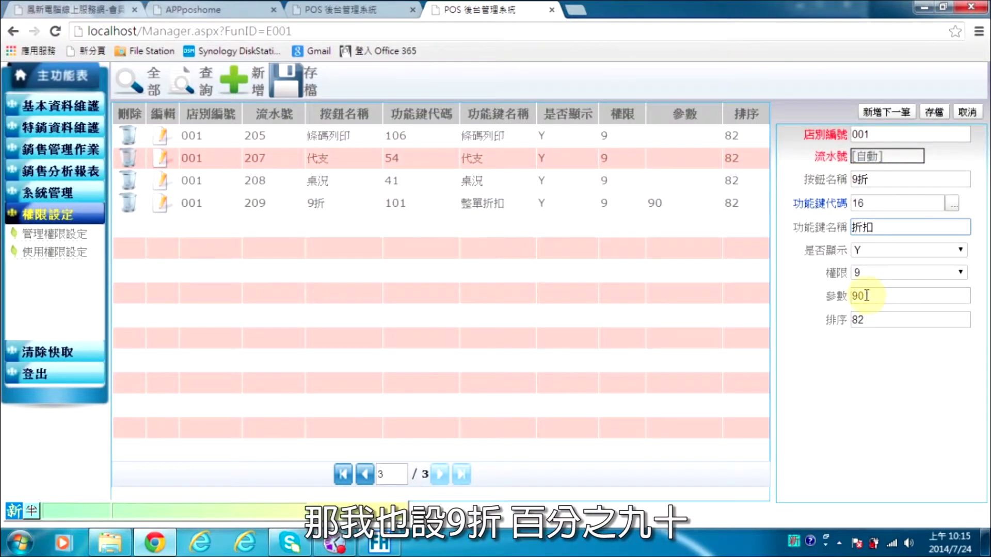
Step: Name the new record's button 單項9折 and save the record
click(853, 179)
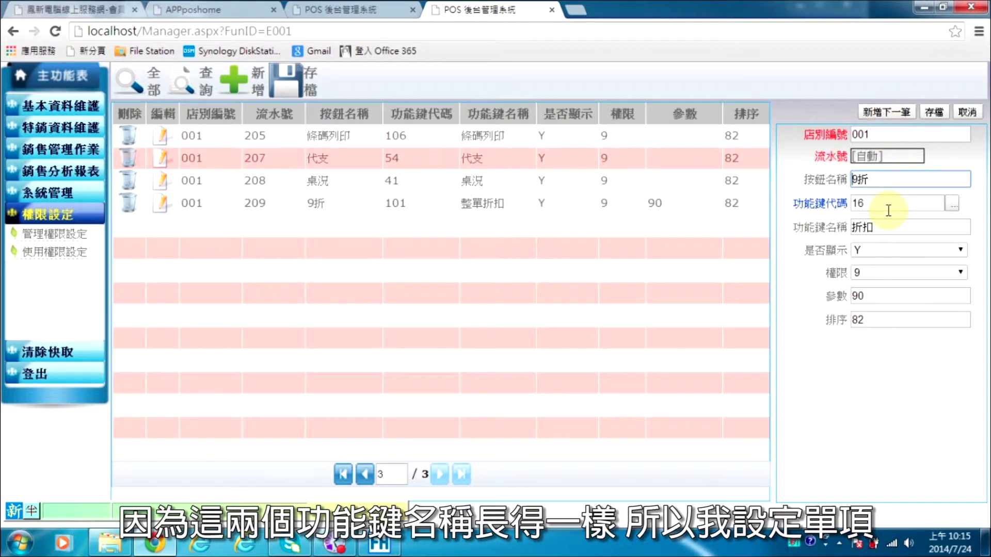
text(員工)
key(BackSpace)
key(BackSpace)
text(單)
text(賈)
key(BackSpace)
text(項)
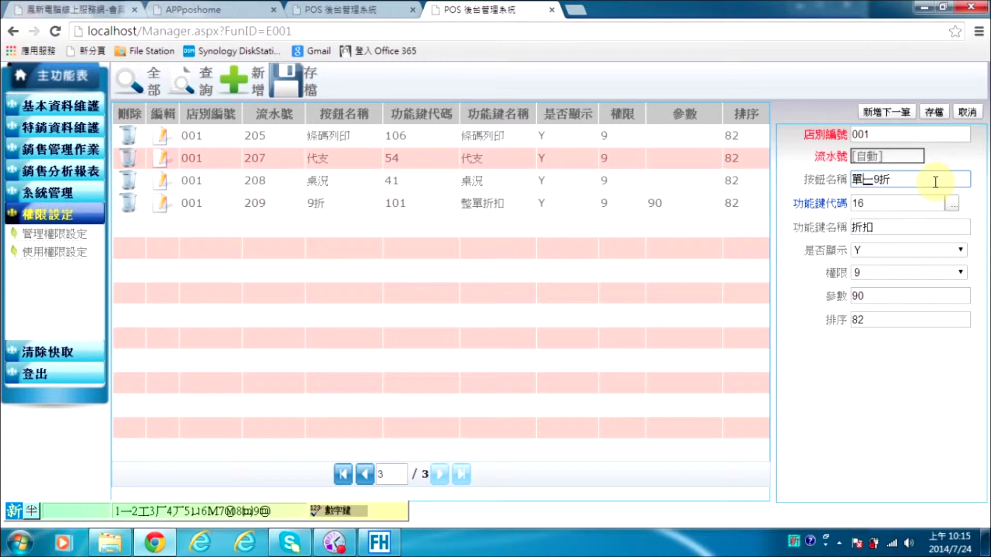
click(933, 112)
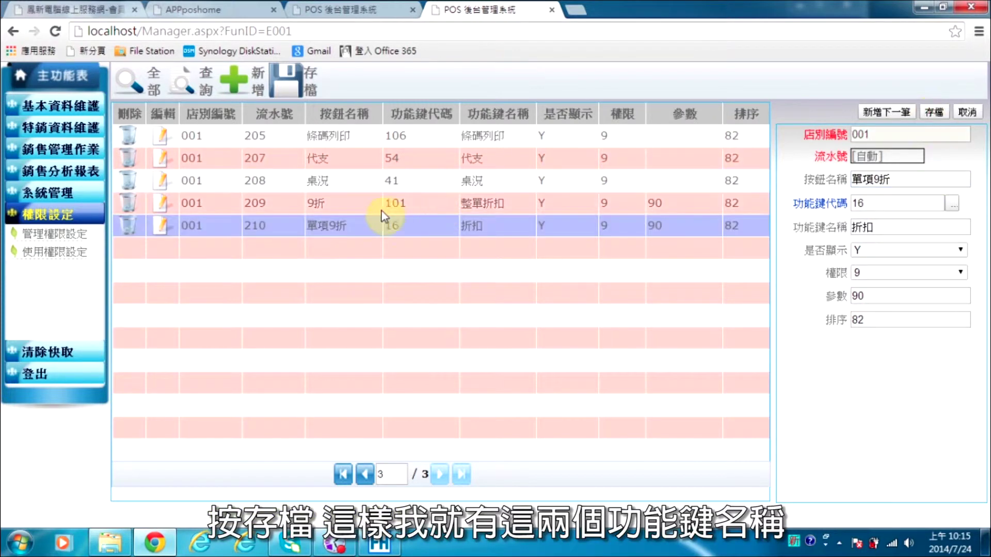
Step: Restart the FHPOS front end from the desktop and log in with the account password
click(923, 9)
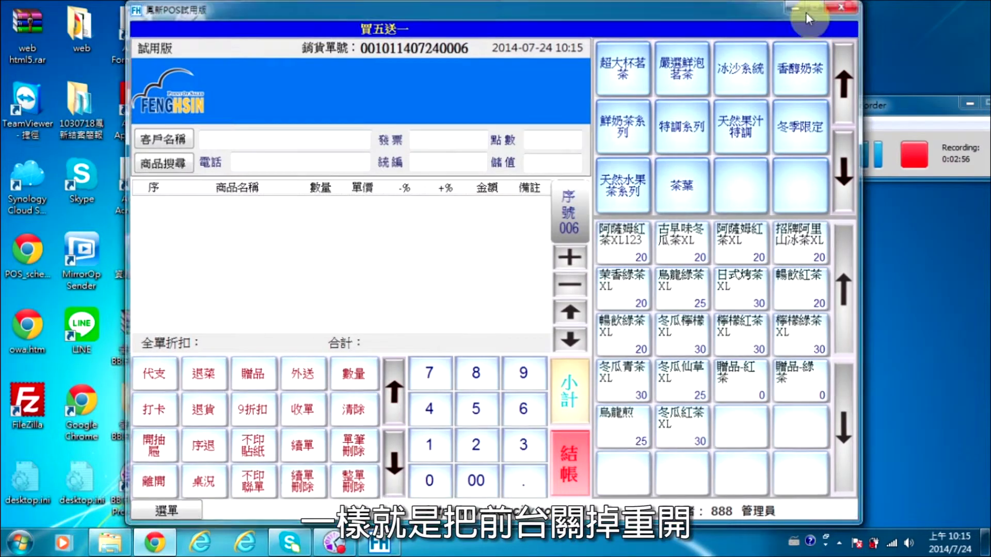
click(810, 10)
double_click(177, 382)
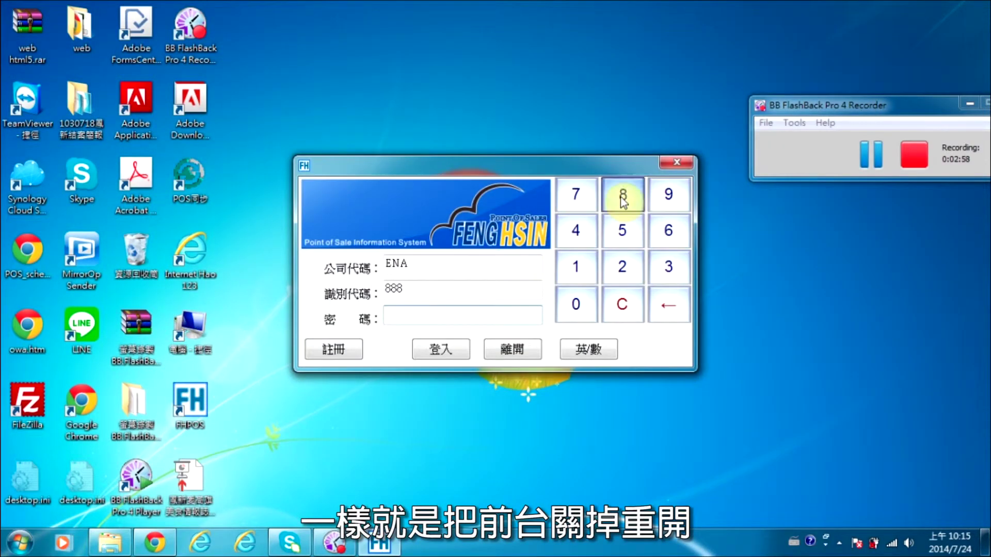
click(622, 194)
click(439, 348)
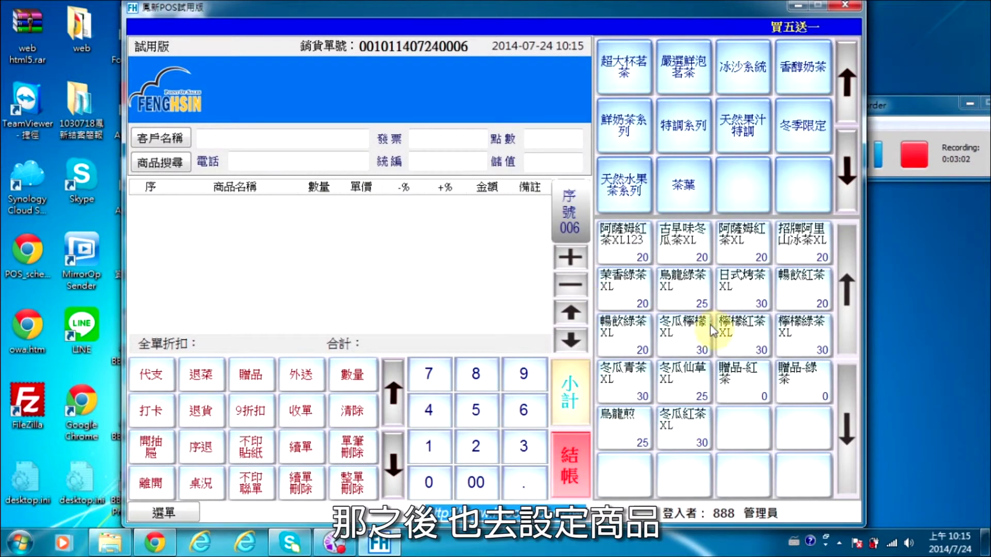
Step: Enter three 冬瓜紅茶XL items as separate lines in a new order, with no remarks
click(686, 424)
click(490, 164)
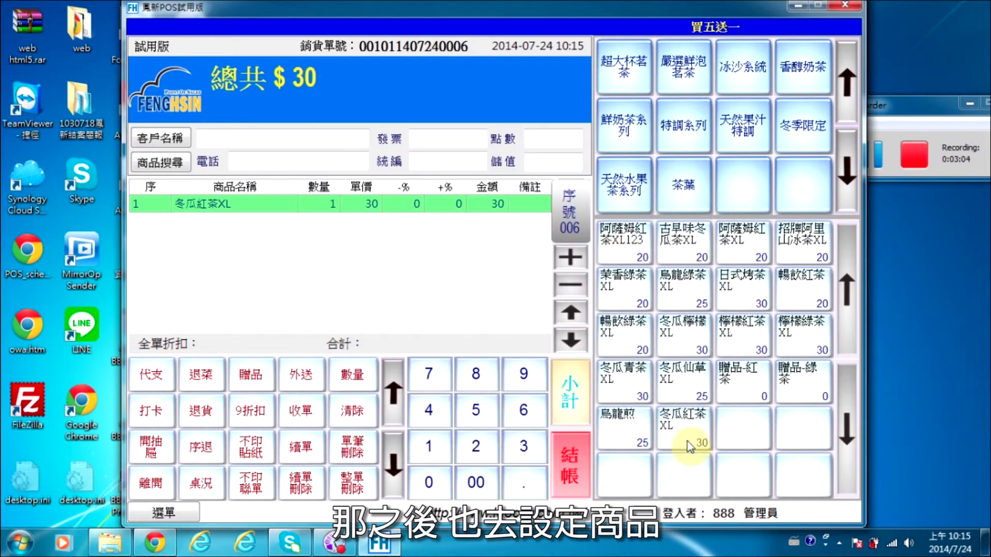
click(686, 424)
click(477, 160)
click(689, 441)
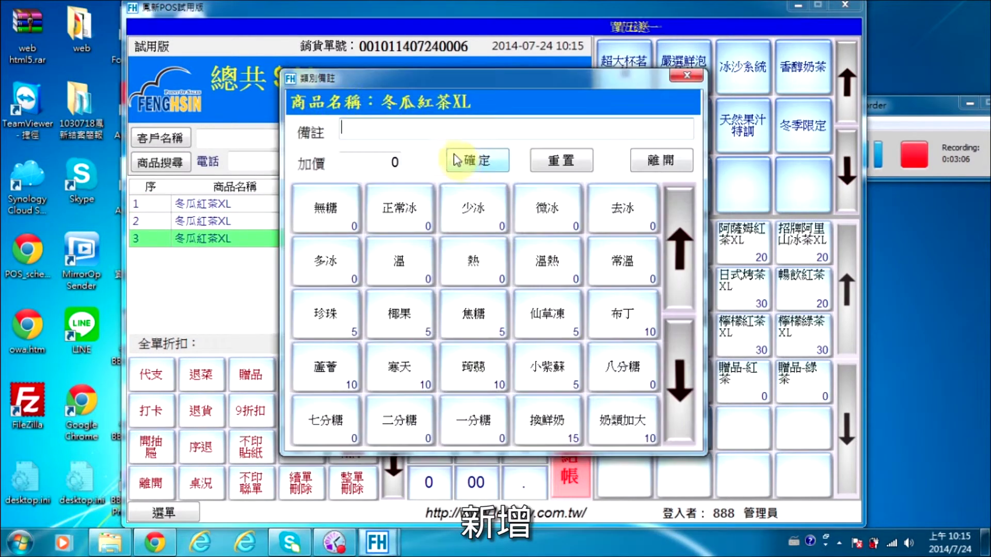
click(467, 160)
Step: Apply the 單項9折 discount to only the second 冬瓜紅茶XL line of the order
click(273, 223)
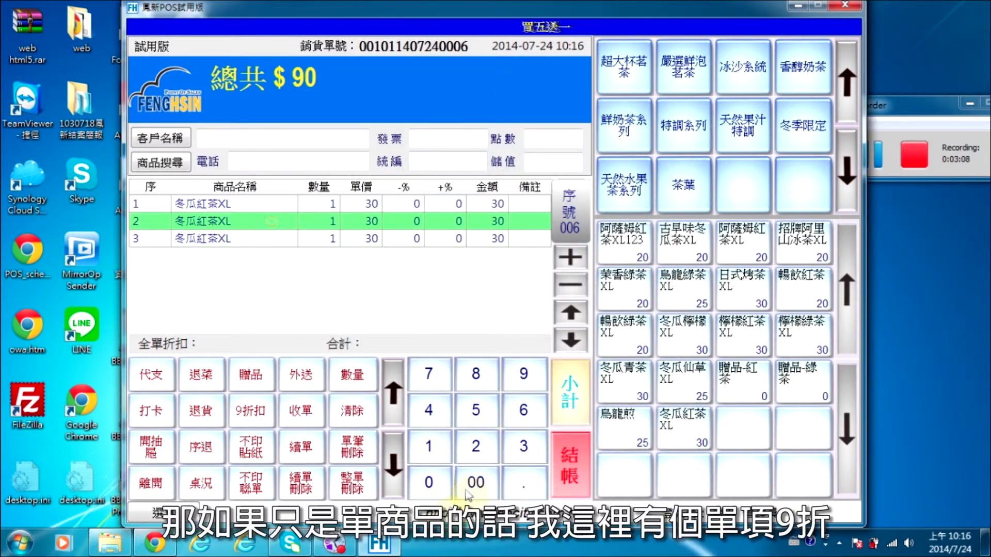
click(392, 467)
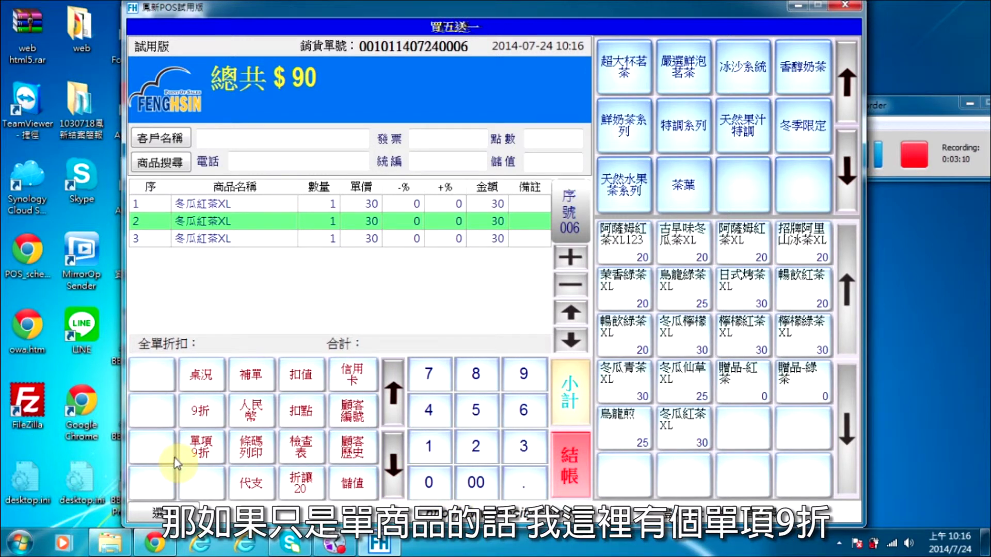
click(191, 451)
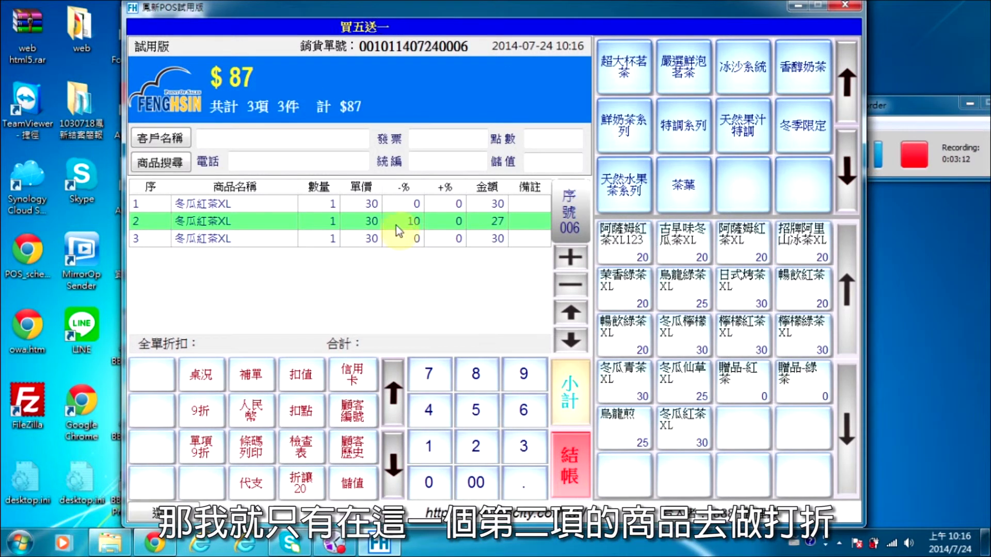